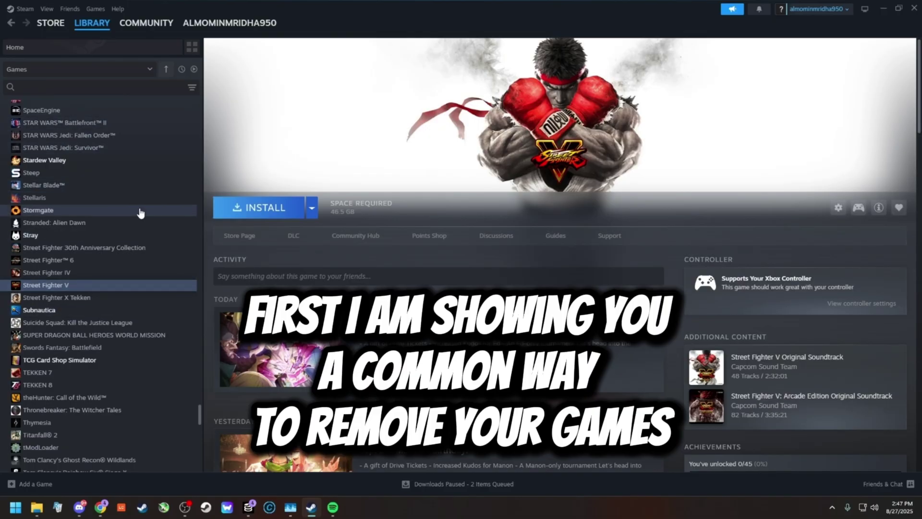
right_click(62, 285)
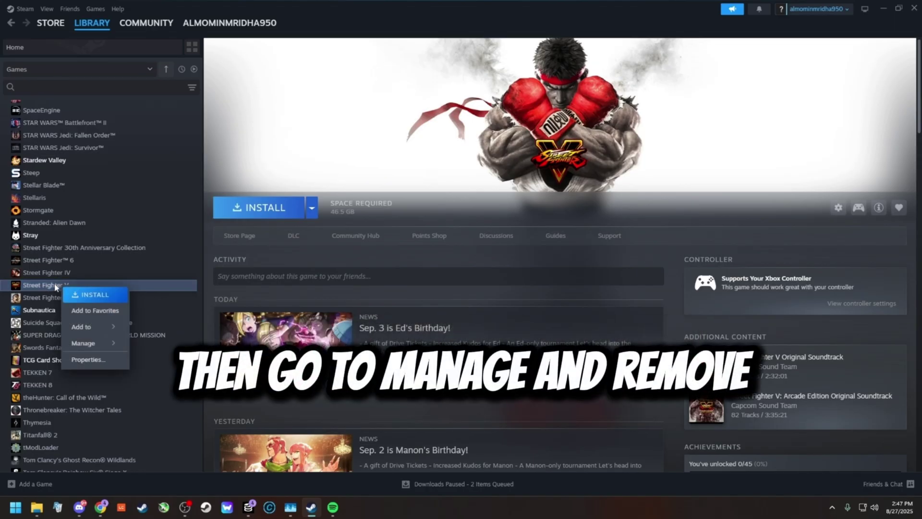
mouse_move(88, 342)
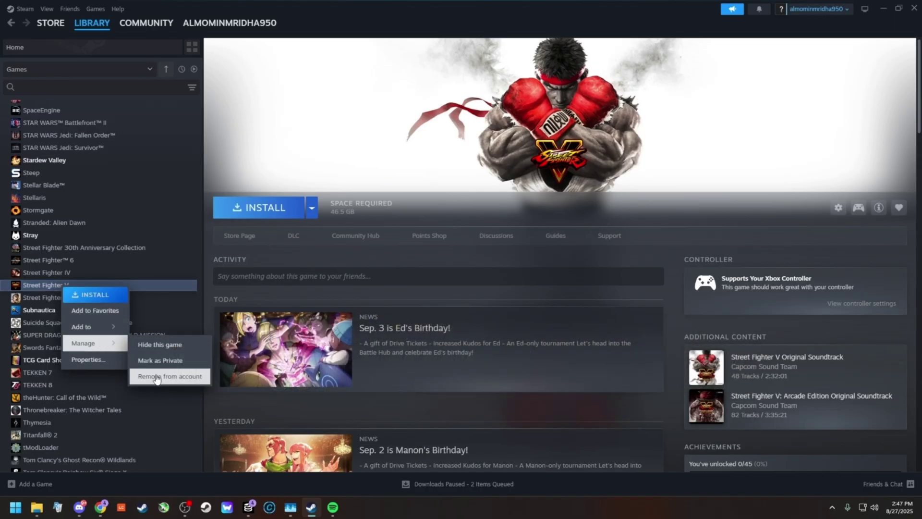
left_click(181, 376)
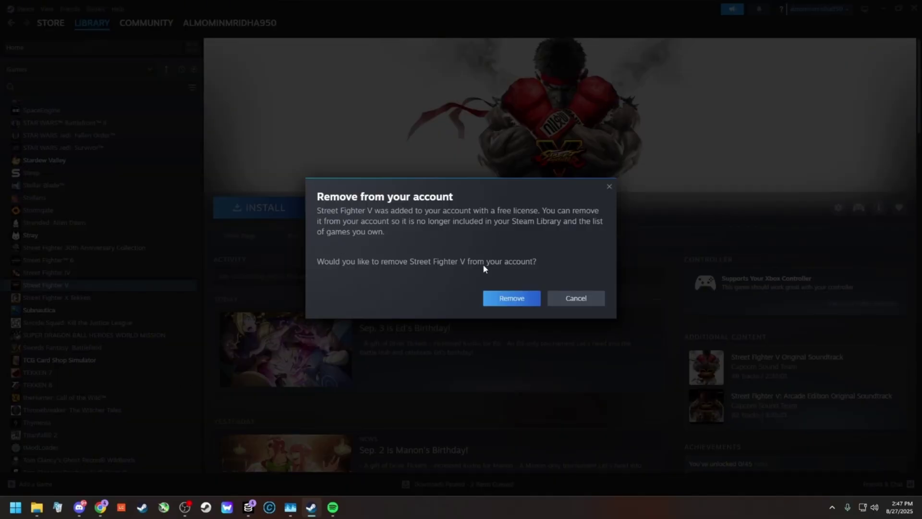
left_click(512, 299)
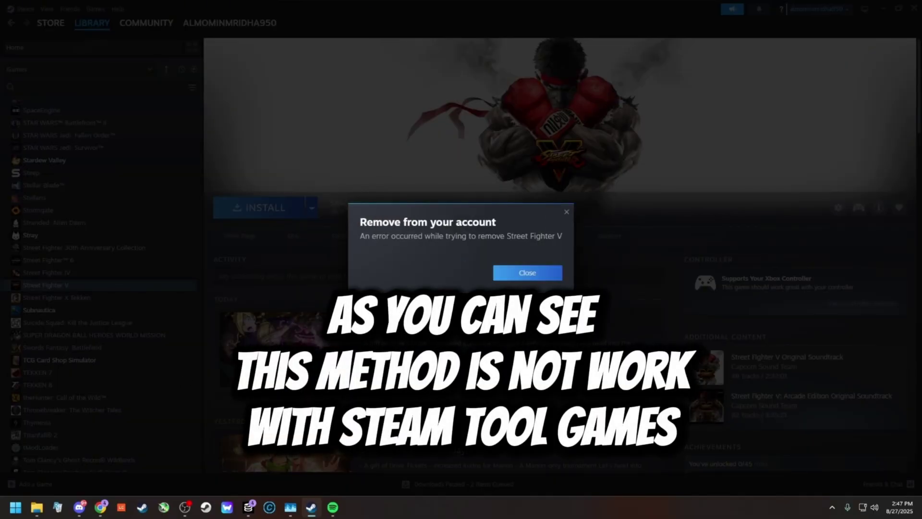
left_click(532, 275)
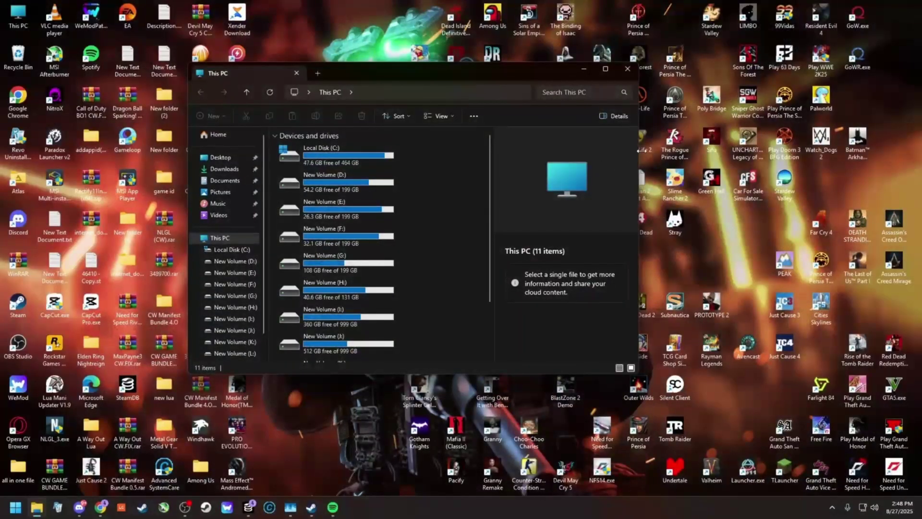
Enlarge and reposition the Explorer window, then open Local Disk (C:) > Program Files (x86)
left_click_drag(641, 150, 821, 151)
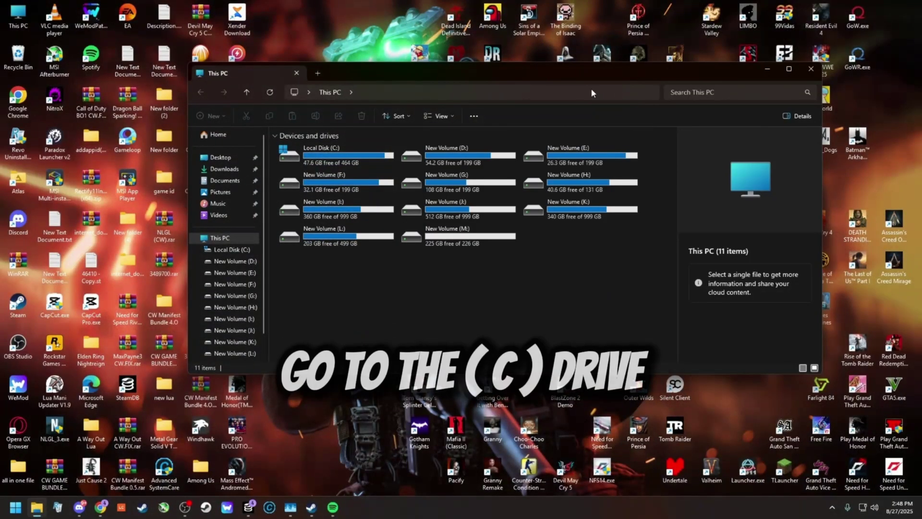
left_click_drag(569, 74, 496, 122)
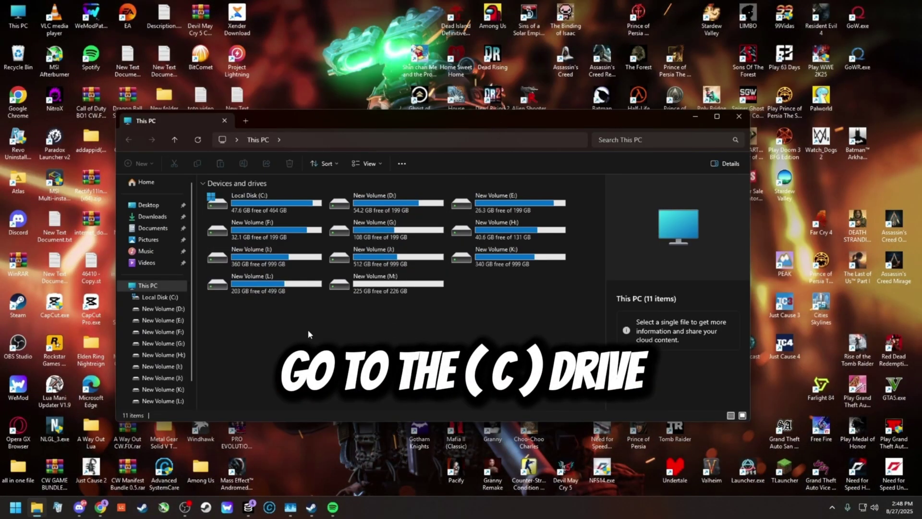
double_click(276, 207)
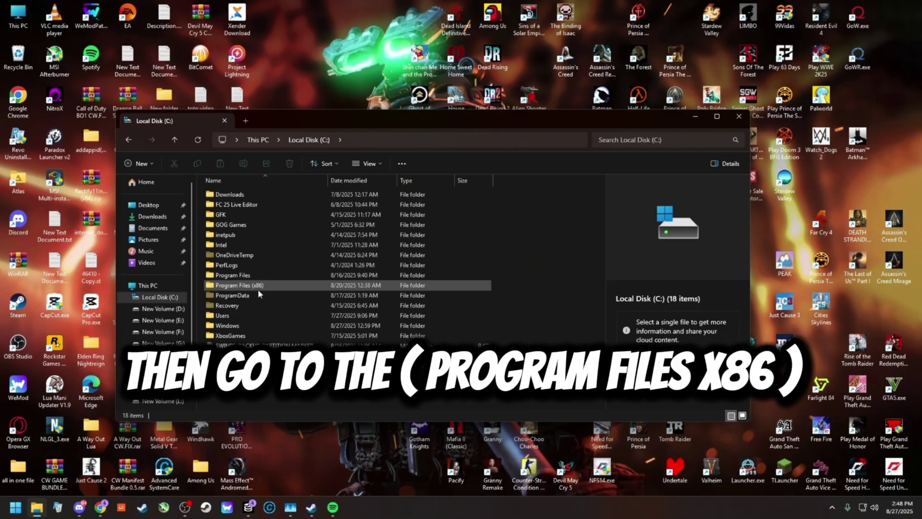
double_click(270, 286)
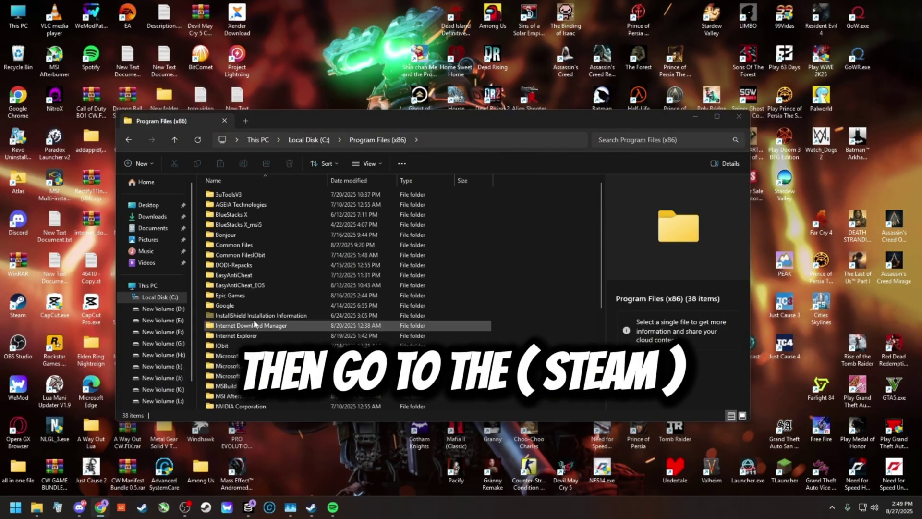
Open Steam > config > stplug-in and scroll through its 483 .lua files
scroll(253, 387, "down", 1)
scroll(252, 387, "down", 3)
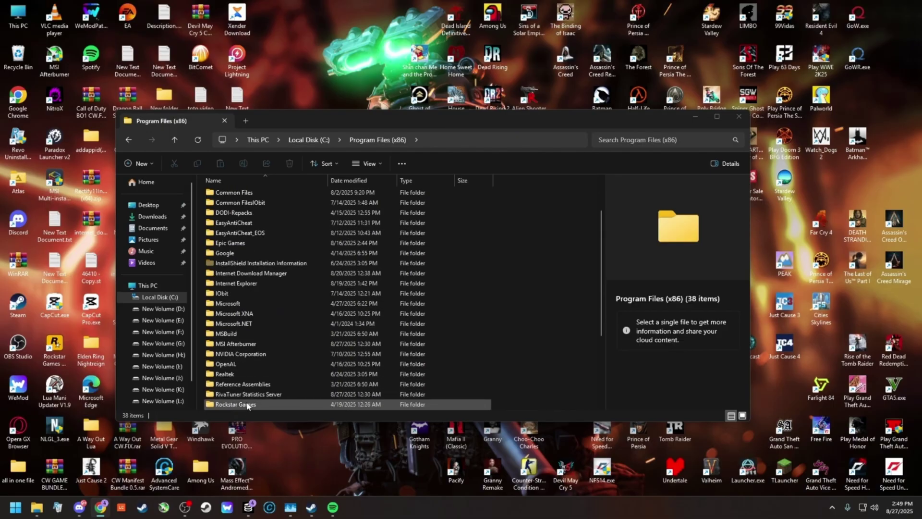
left_click(230, 355)
double_click(230, 356)
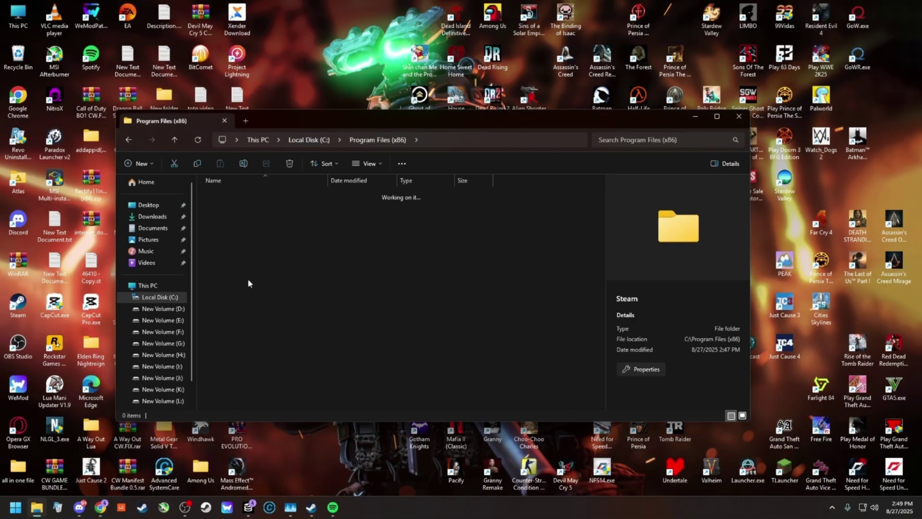
double_click(253, 225)
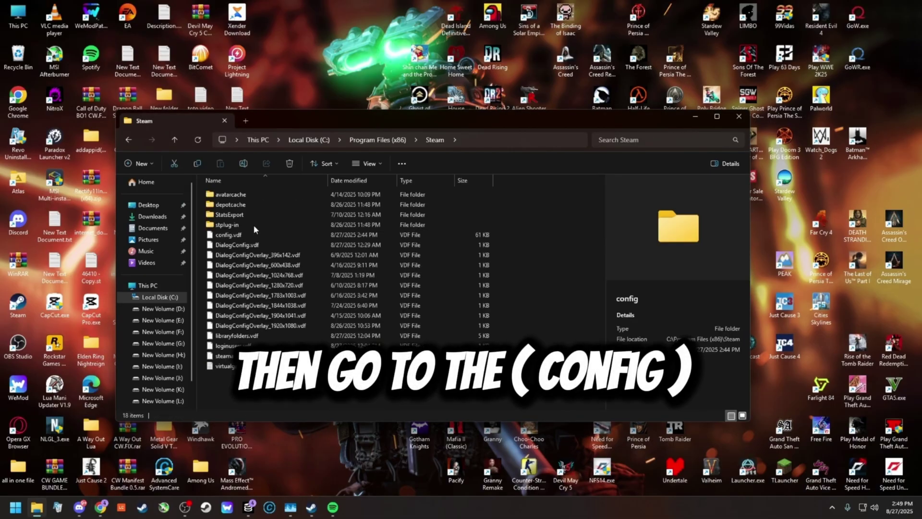
double_click(255, 225)
scroll(339, 303, "down", 15)
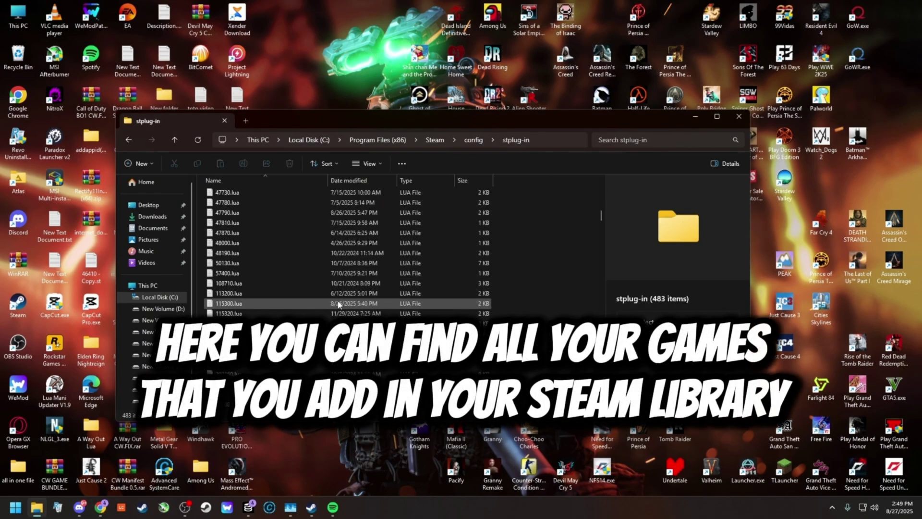
left_click_drag(600, 220, 600, 336)
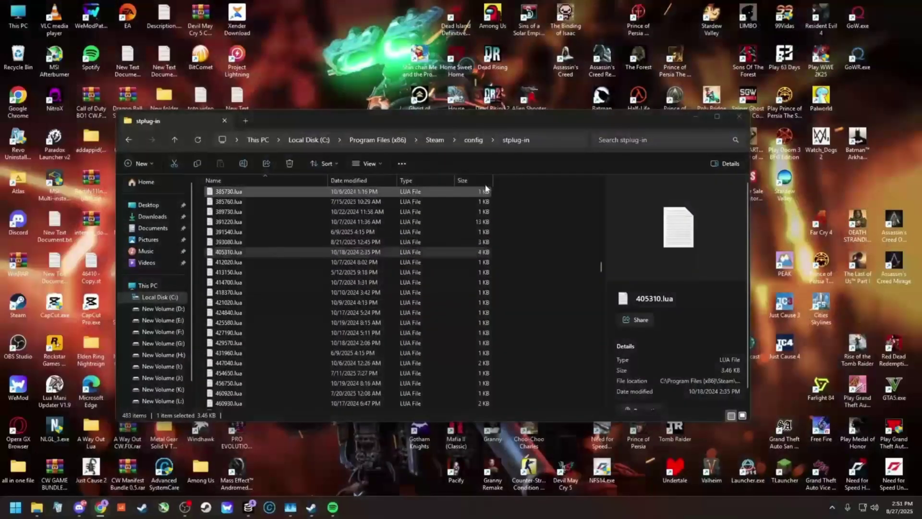
Start a search in the stplug-in folder's search box
left_click(636, 139)
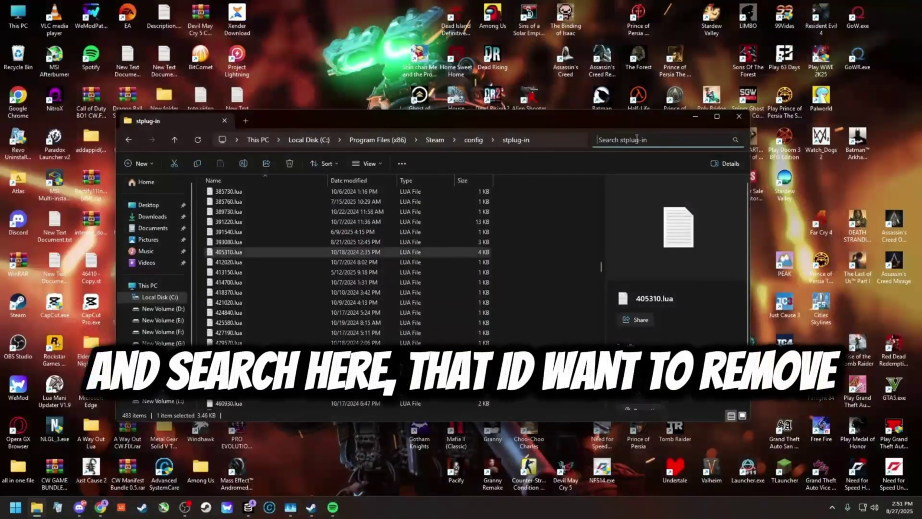
Search stplug-in for 310950, delete 310950.lua, and close File Explorer
key("Return")
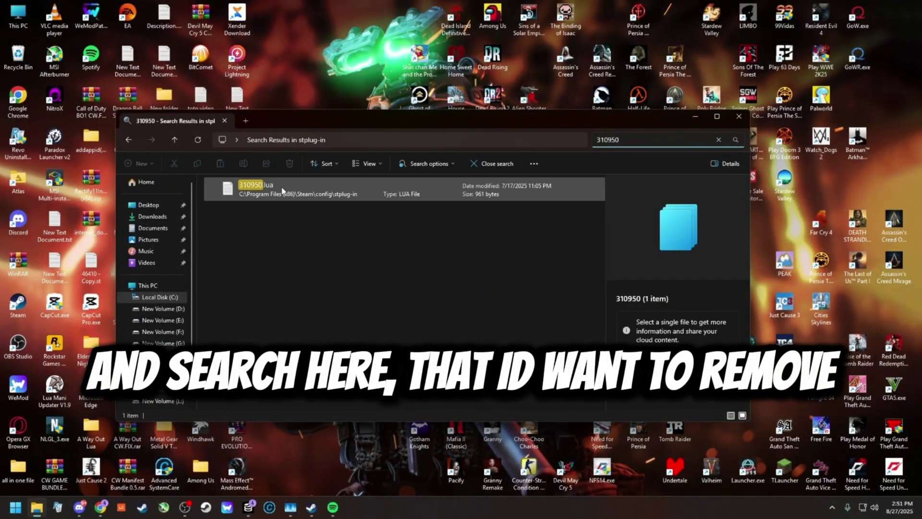
left_click(284, 190)
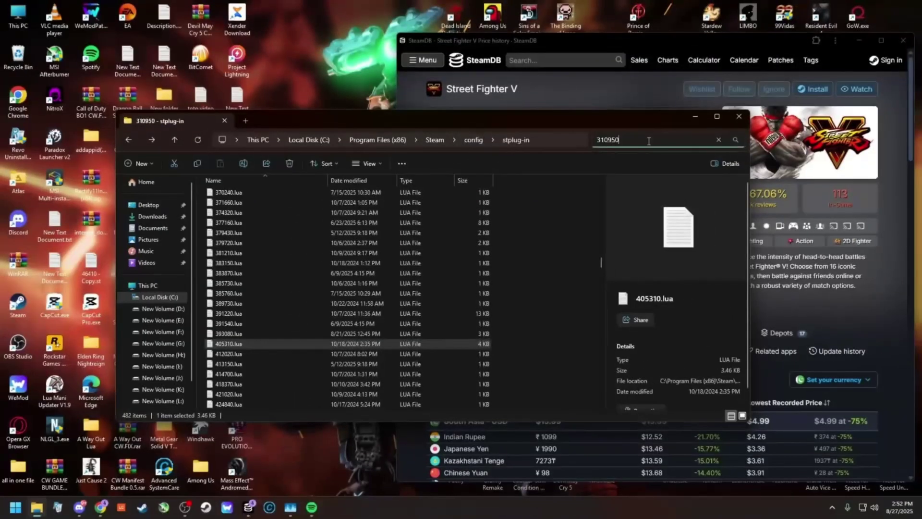
key("Return")
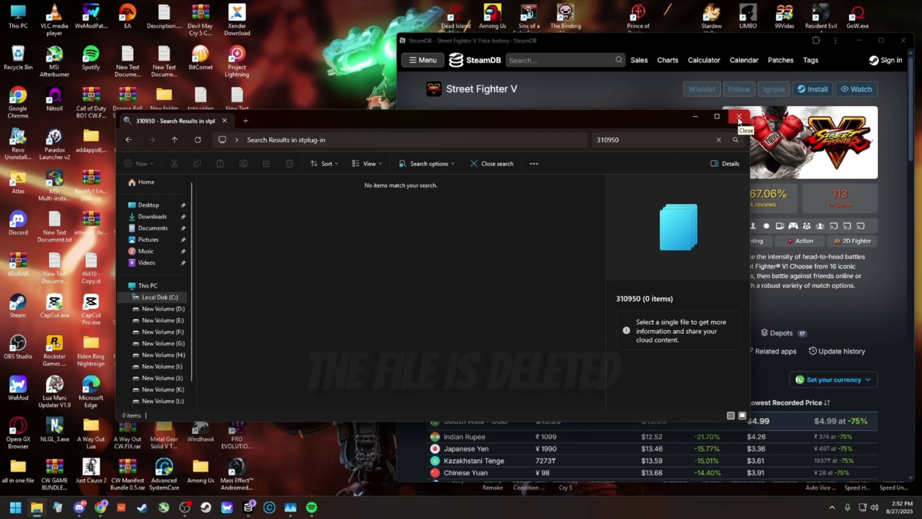
left_click(738, 118)
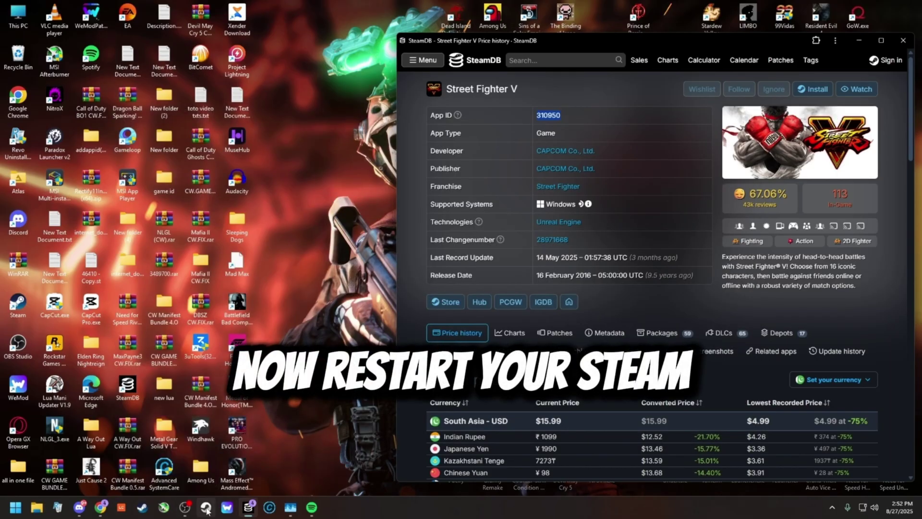
Relaunch Steam, pause the running game download, and return to the Library home
left_click(142, 506)
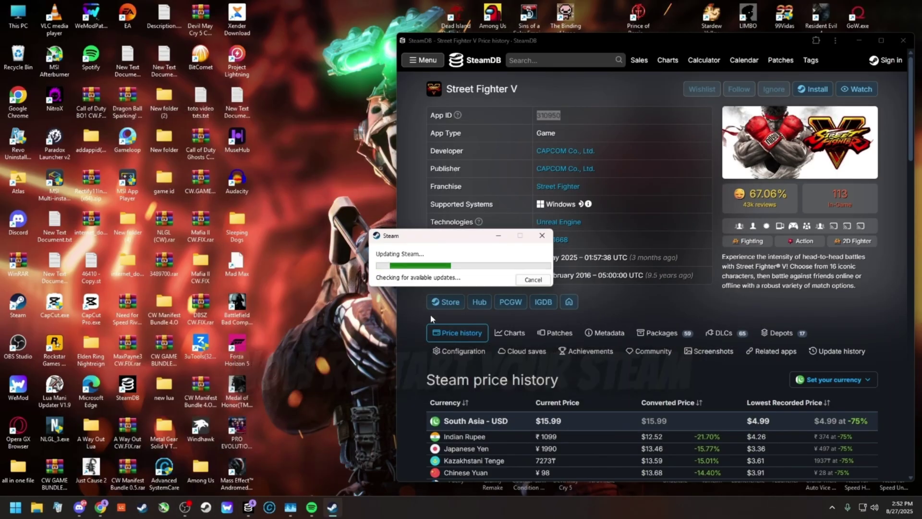
triple_click(480, 88)
left_click(378, 269)
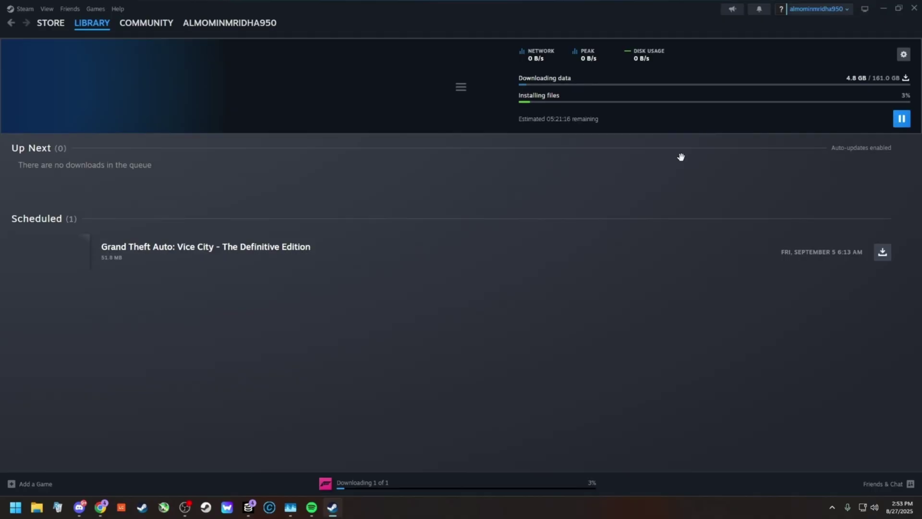
left_click(900, 118)
left_click(92, 24)
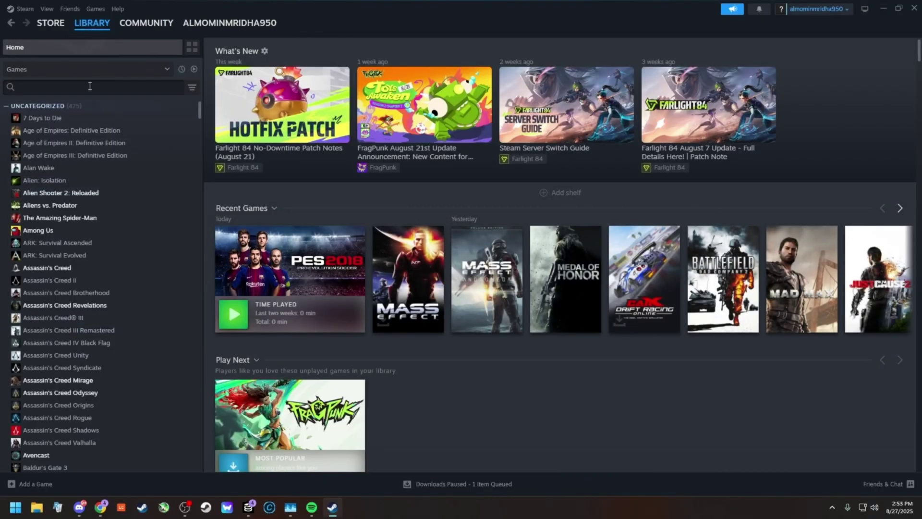
Search the library for 'Street Fighter V', then broaden it to 'Street Fighter'
left_click(76, 88)
type("Street Fighter V")
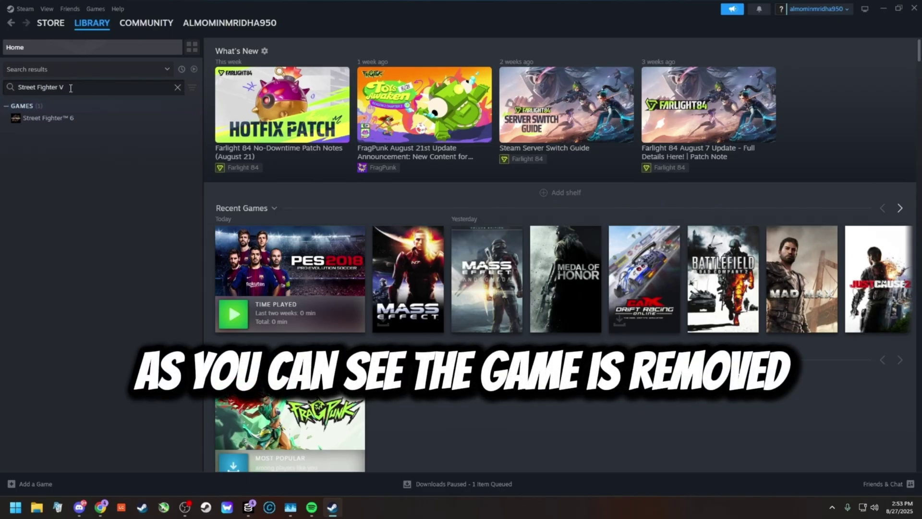
key("BackSpace")
key("BackSpace")
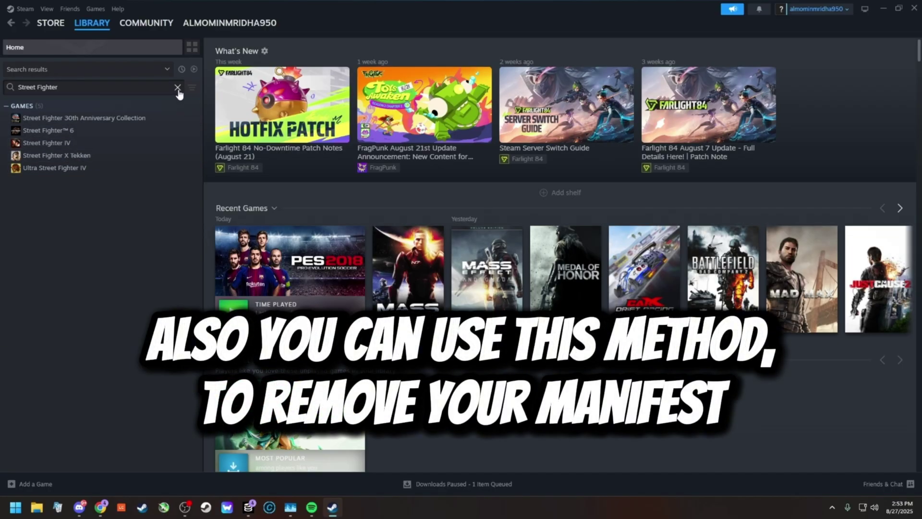
Clear the search and open the Mass Effect Andromeda page from the full list
left_click(177, 88)
scroll(124, 274, "down", 5)
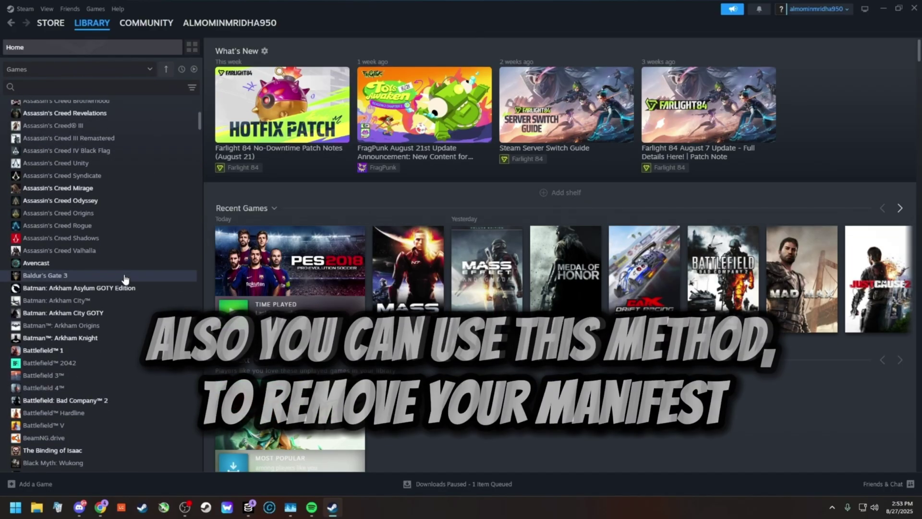
scroll(115, 297, "down", 4)
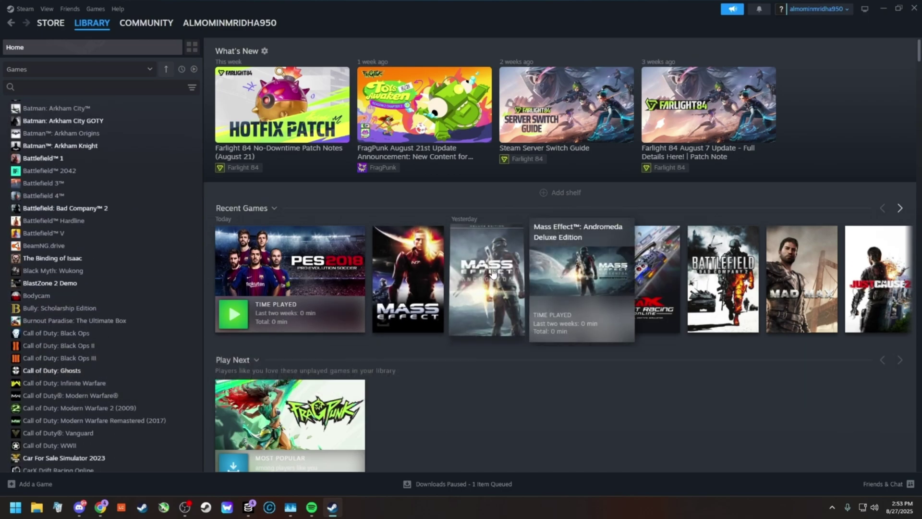
left_click(493, 273)
Open Mass Effect Andromeda's Properties from its gear menu, then return to the library
left_click(837, 208)
mouse_move(848, 260)
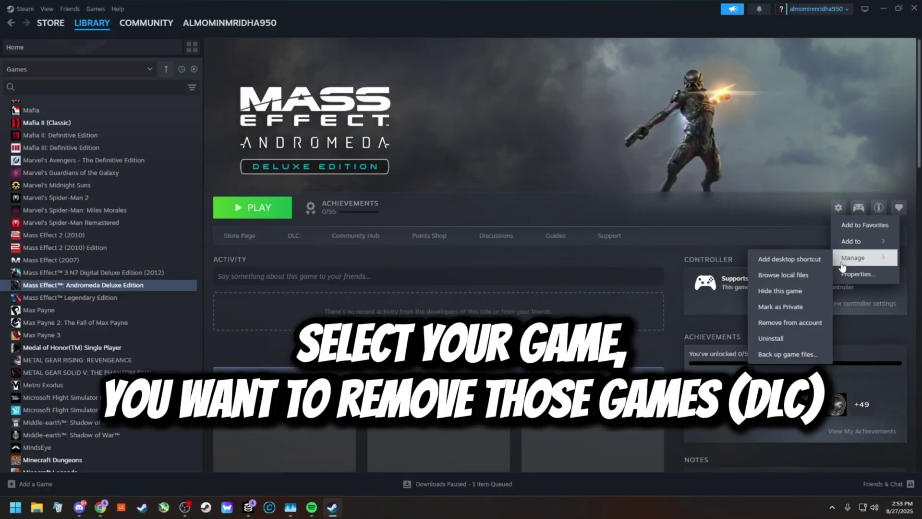
left_click(847, 274)
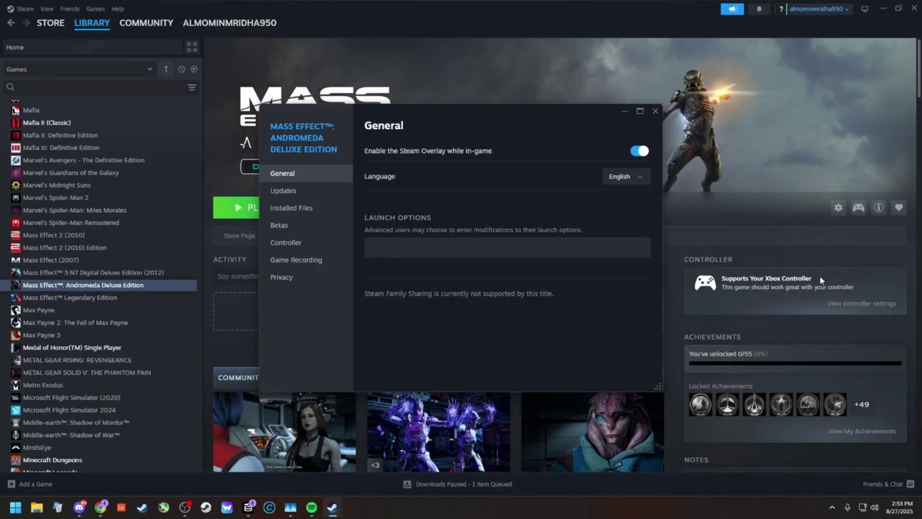
left_click(92, 286)
In Medal of Honor(TM) Single Player's Properties > DLC, untick the Standard Edition Key
left_click(96, 298)
left_click(104, 310)
left_click(135, 347)
left_click(838, 207)
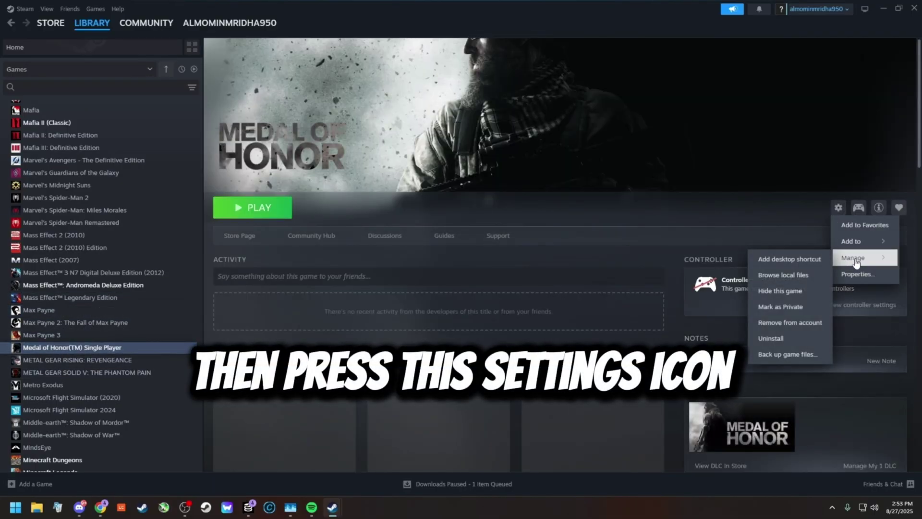
left_click(857, 274)
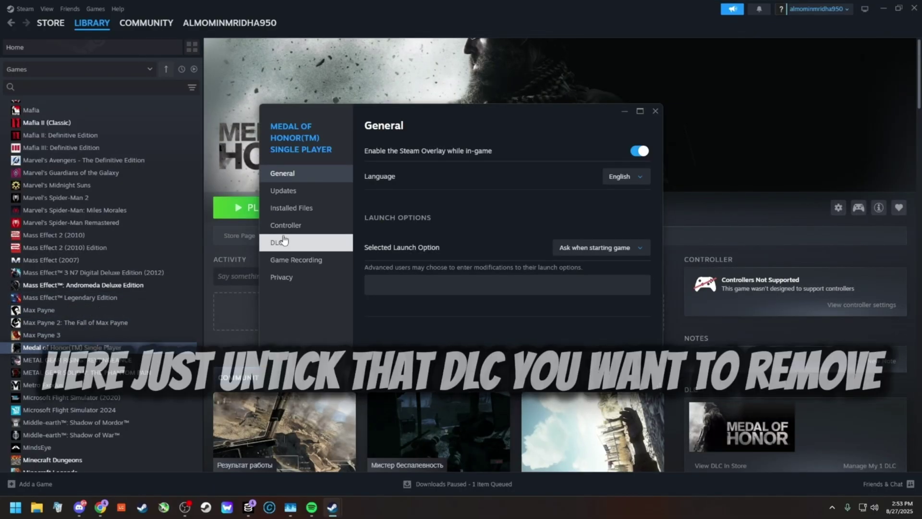
left_click(280, 242)
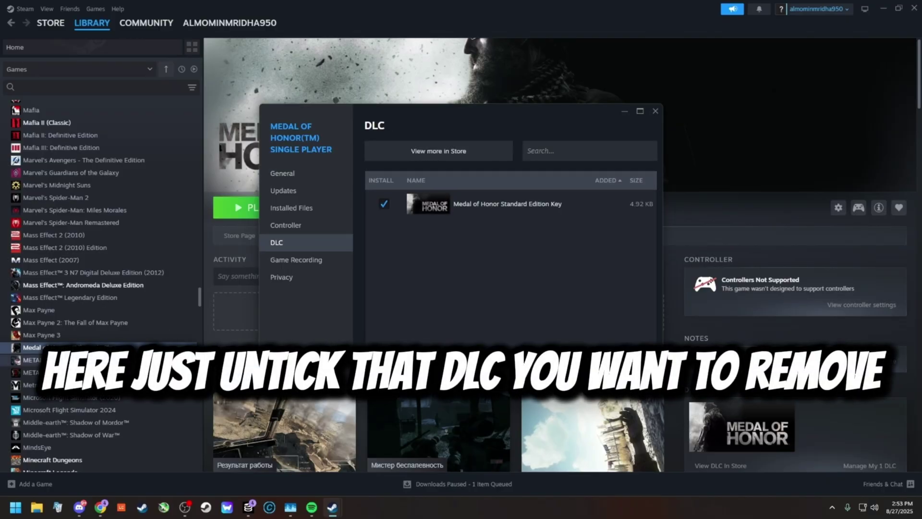
left_click(383, 206)
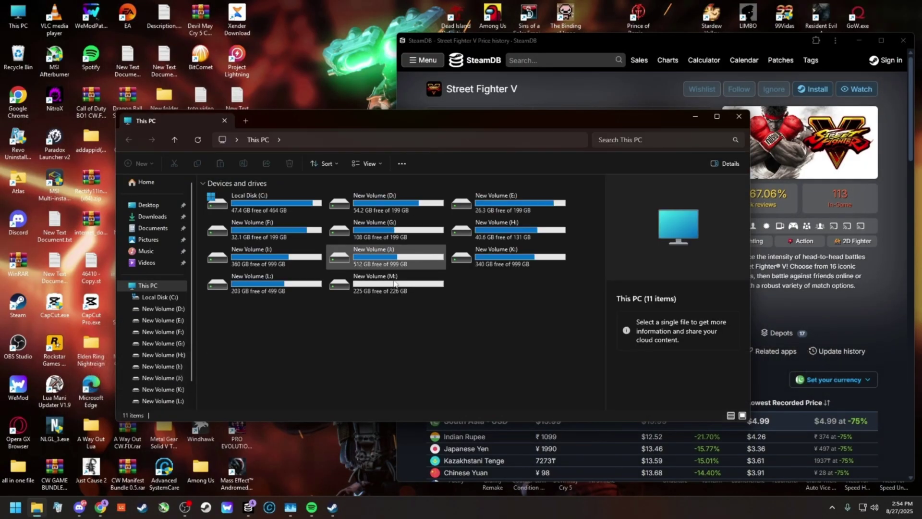
Navigate to Local Disk (C:) > Program Files (x86) > Steam > config
left_click(174, 297)
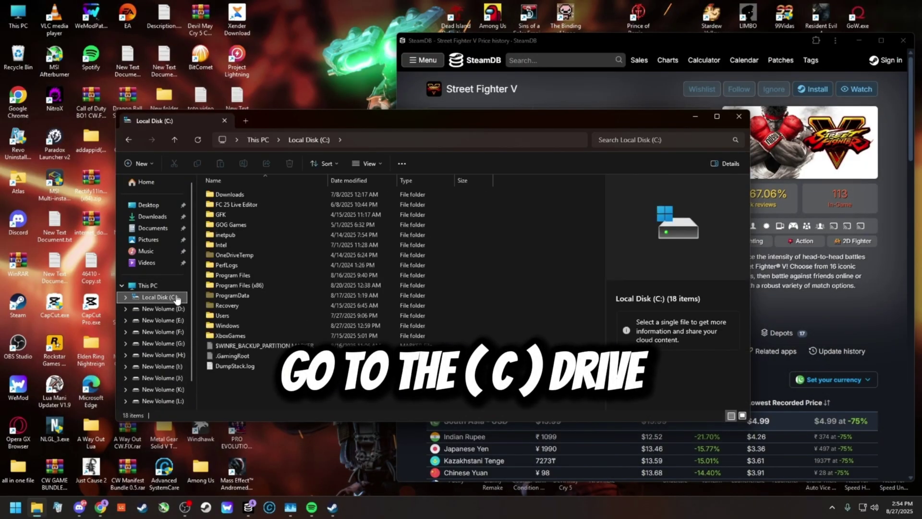
double_click(272, 287)
scroll(221, 358, "down", 4)
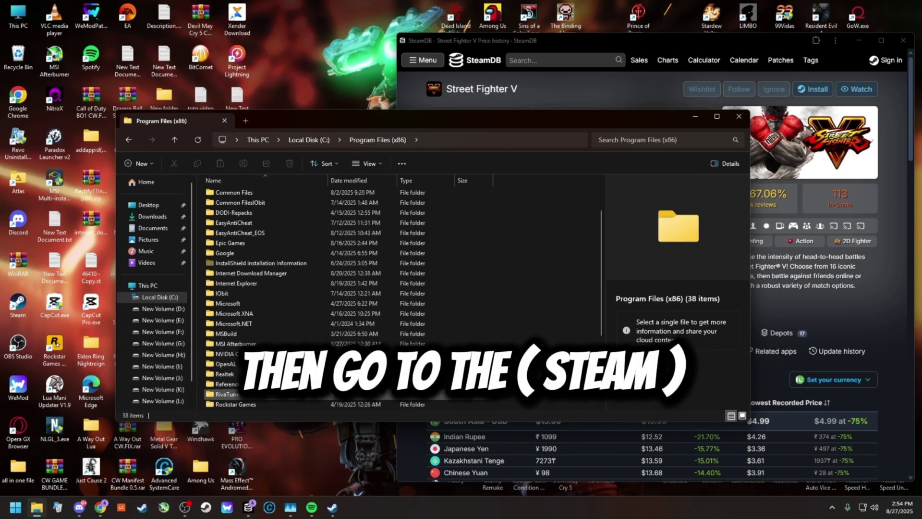
double_click(223, 353)
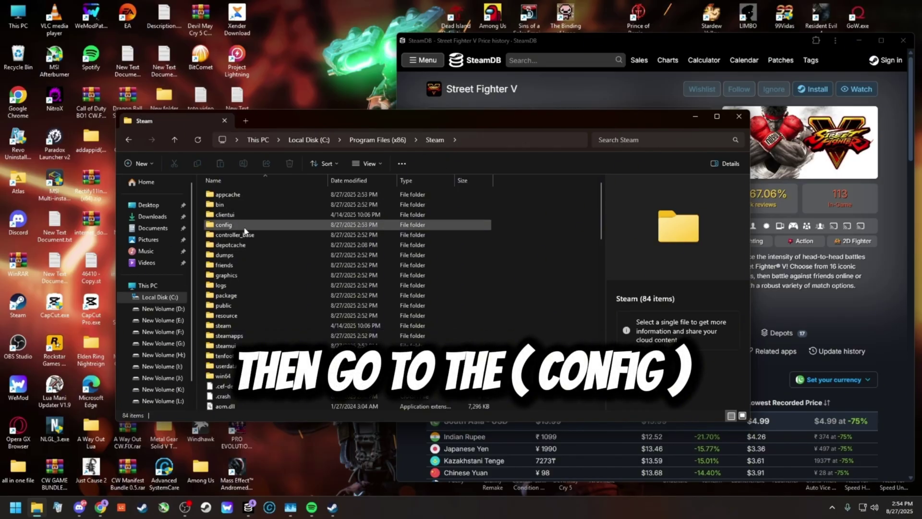
double_click(241, 223)
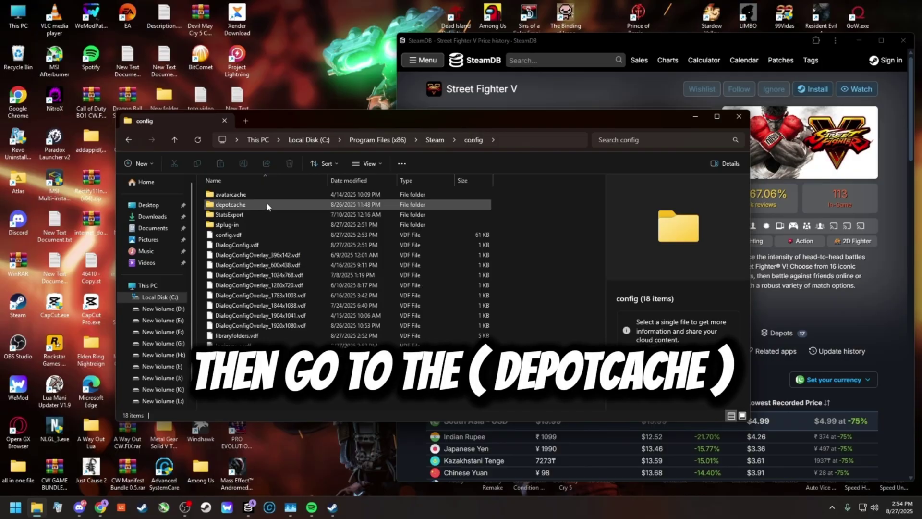
Open depotcache, scroll its 4,620 manifests, then select all the Lua files in stplug-in
double_click(268, 205)
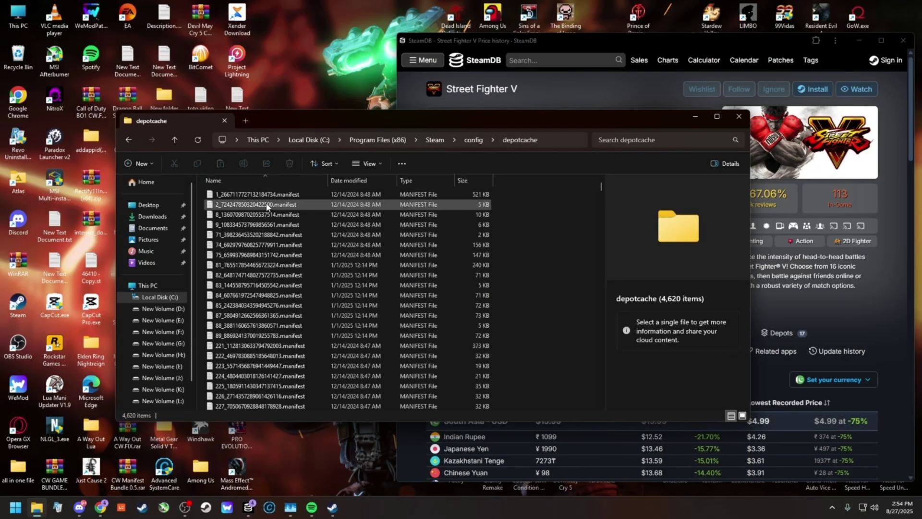
scroll(336, 259, "down", 10)
left_click_drag(601, 189, 606, 258)
left_click_drag(606, 257, 606, 269)
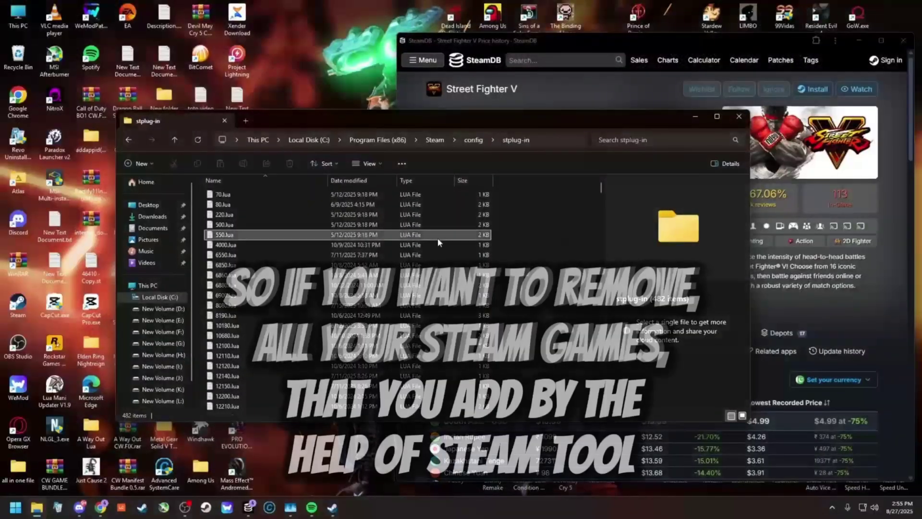
key("ctrl+a")
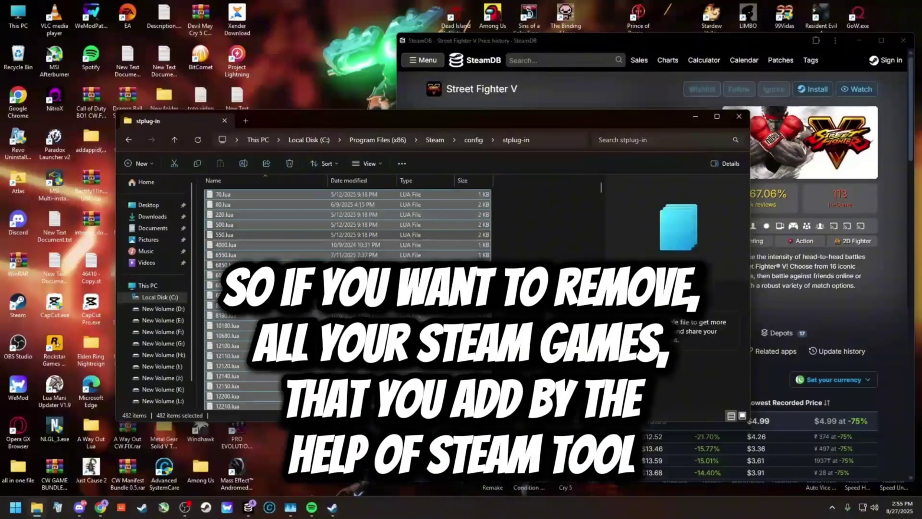
Check the Steam library, then deselect the 482 Lua files in stplug-in
left_click(331, 507)
scroll(100, 278, "up", 20)
scroll(100, 259, "up", 20)
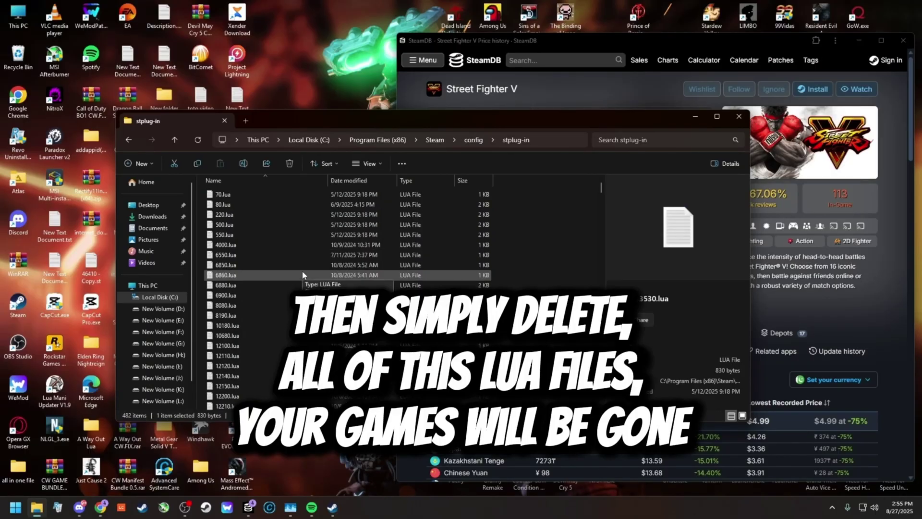
left_click(556, 236)
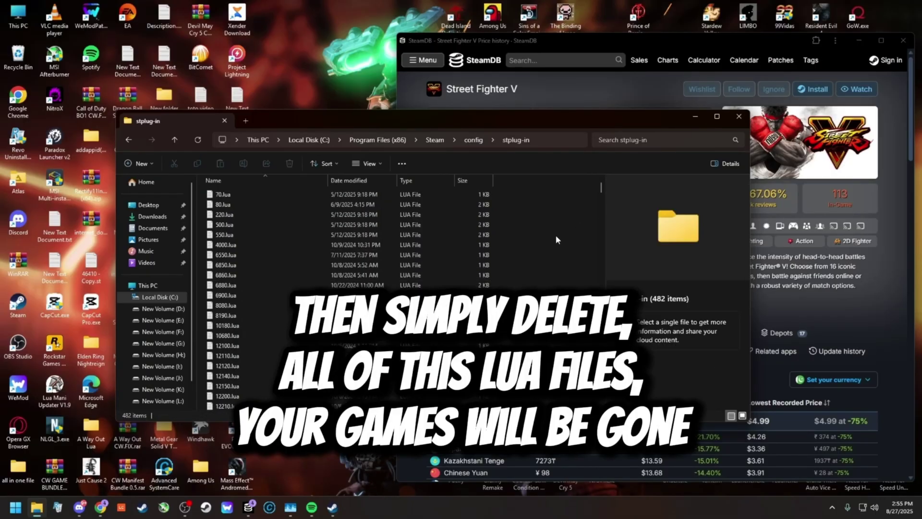